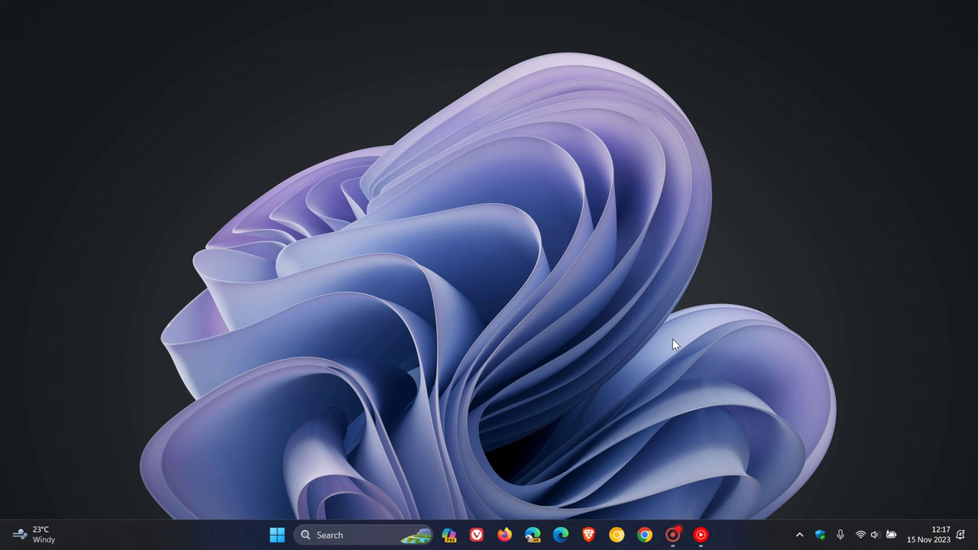
# Open the notifications and calendar flyout from the taskbar clock
pyautogui.click(945, 539)
pyautogui.scroll(-1, 886, 359)
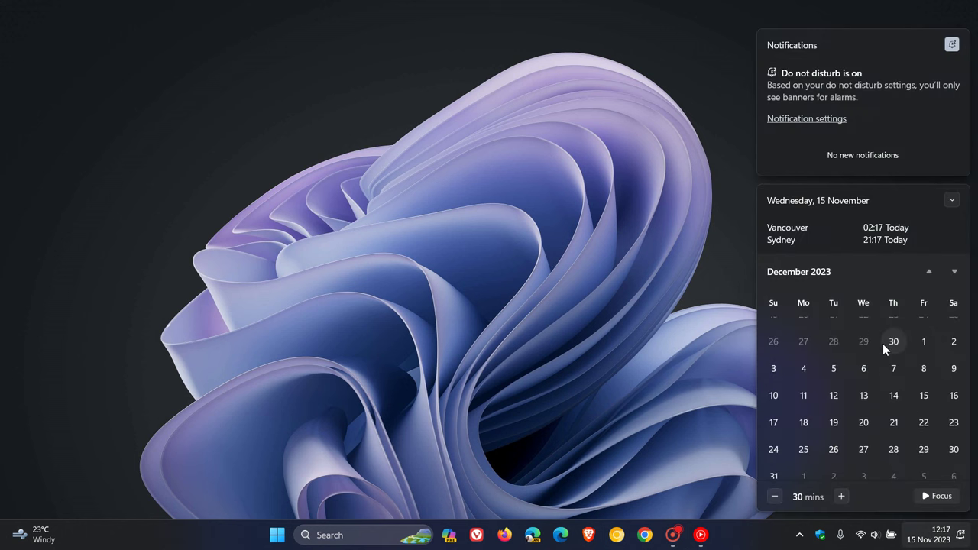
pyautogui.scroll(-1, 882, 343)
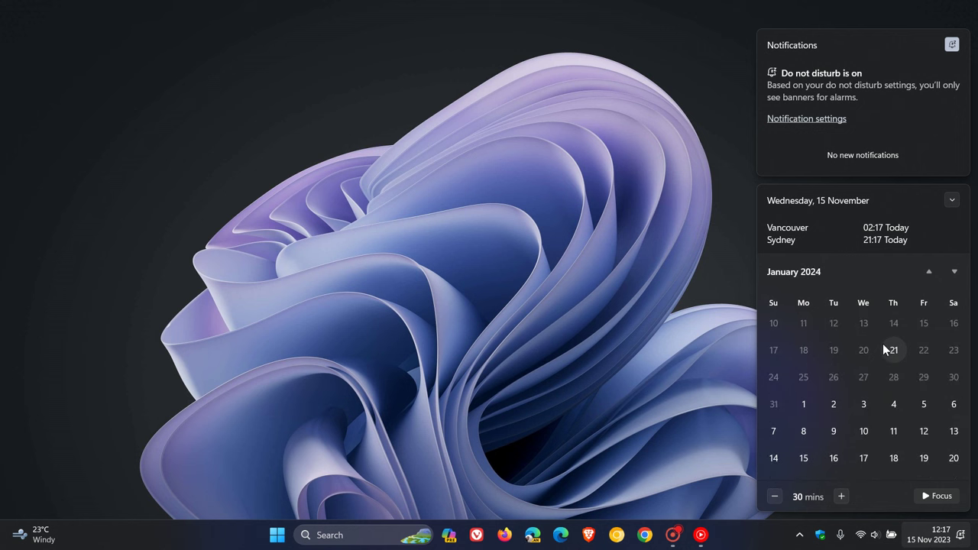
pyautogui.scroll(-1, 882, 343)
pyautogui.scroll(-1, 882, 343)
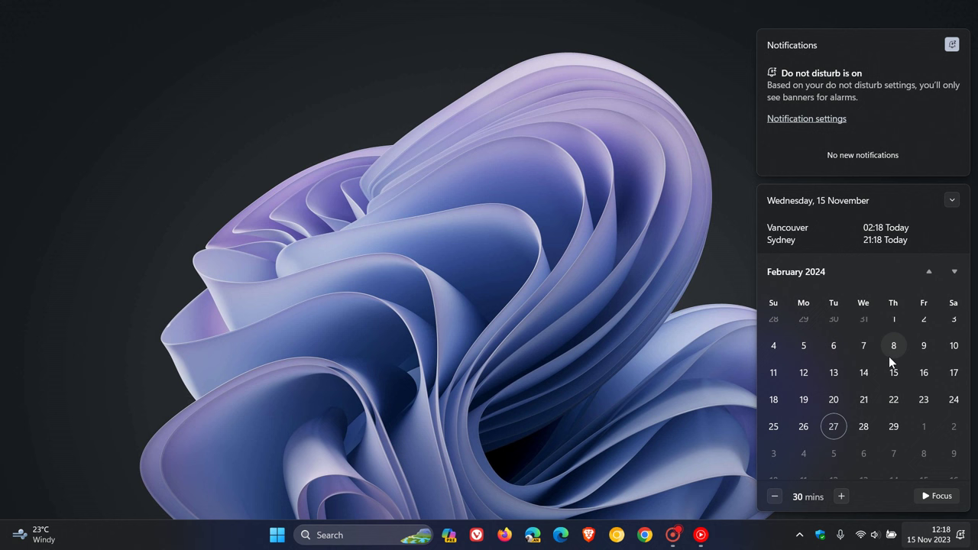
# Mark 27 February, then 12 March 2024 in the calendar grid
pyautogui.click(833, 427)
pyautogui.scroll(-1, 880, 354)
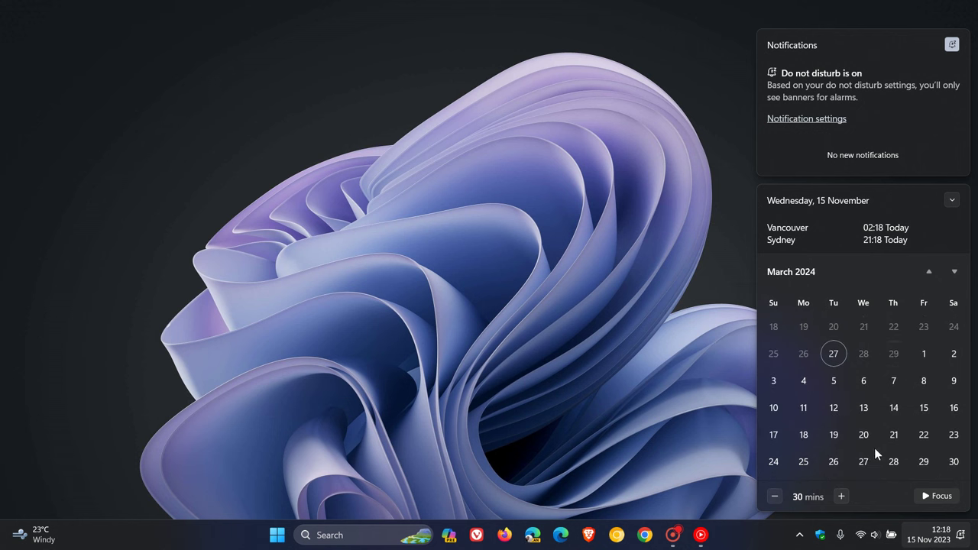
pyautogui.click(834, 408)
pyautogui.scroll(-1, 884, 337)
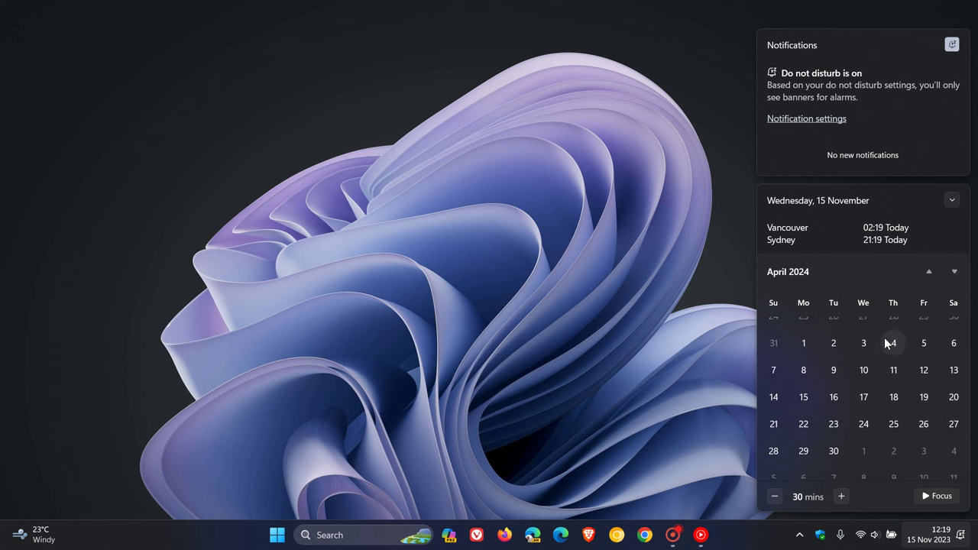
pyautogui.scroll(-1, 884, 337)
pyautogui.scroll(-1, 885, 344)
pyautogui.scroll(-1, 884, 344)
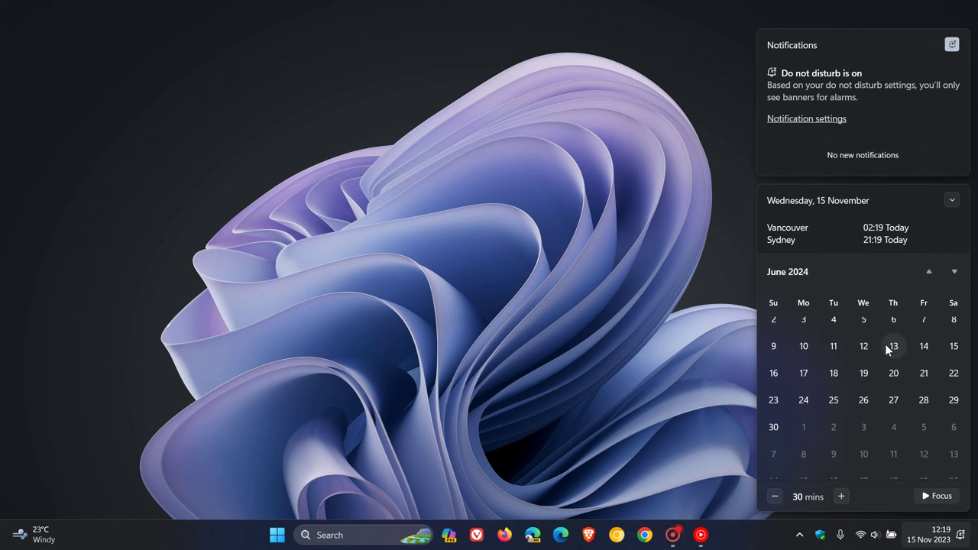
pyautogui.scroll(-1, 885, 344)
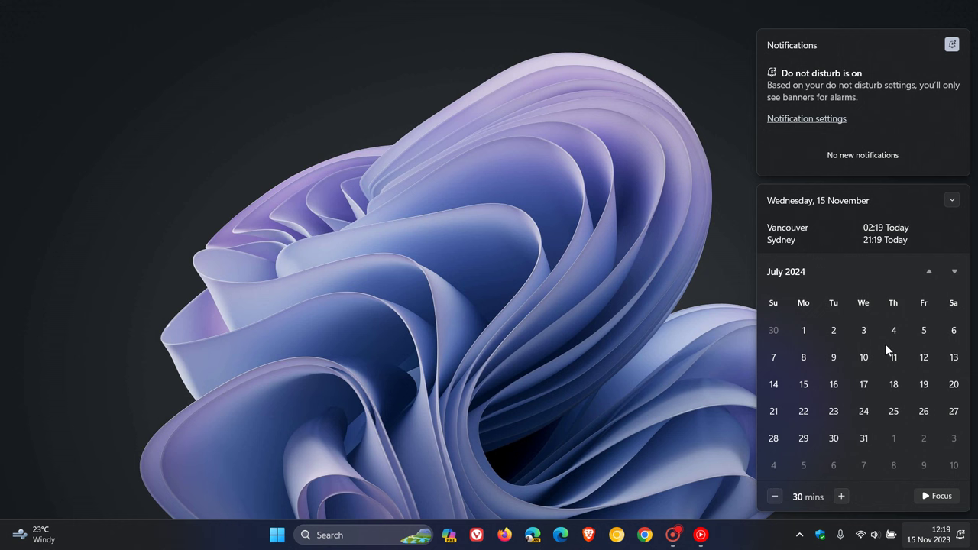
pyautogui.scroll(-1, 884, 344)
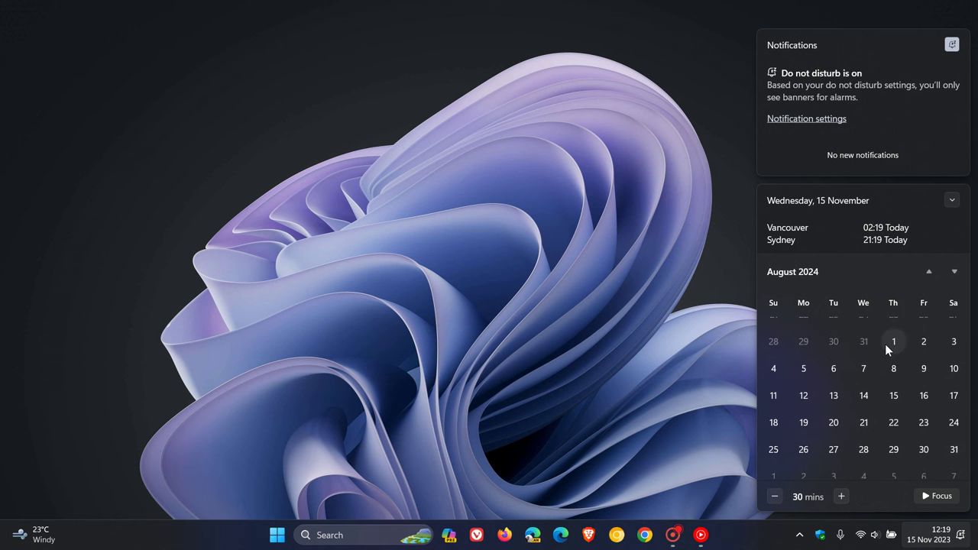
pyautogui.scroll(-1, 884, 343)
pyautogui.scroll(-1, 884, 343)
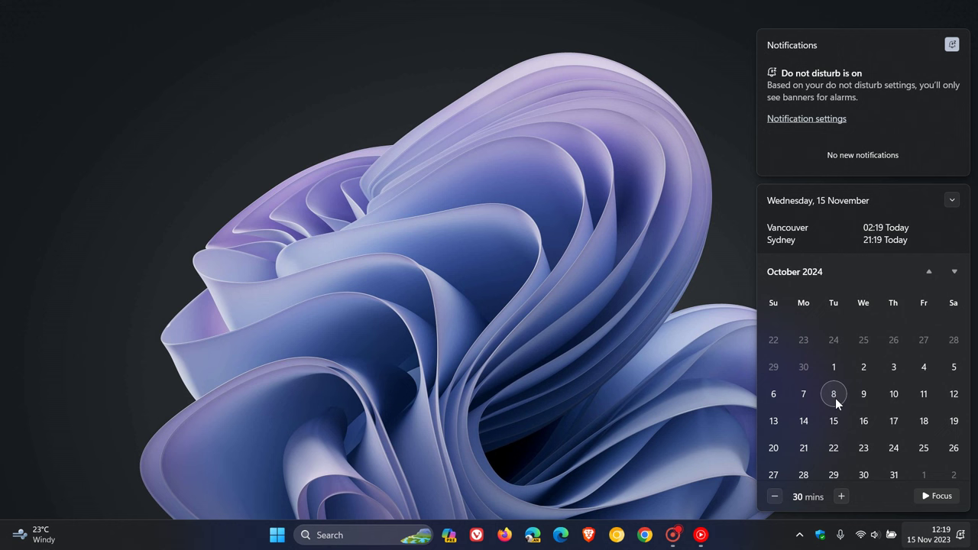
pyautogui.click(585, 143)
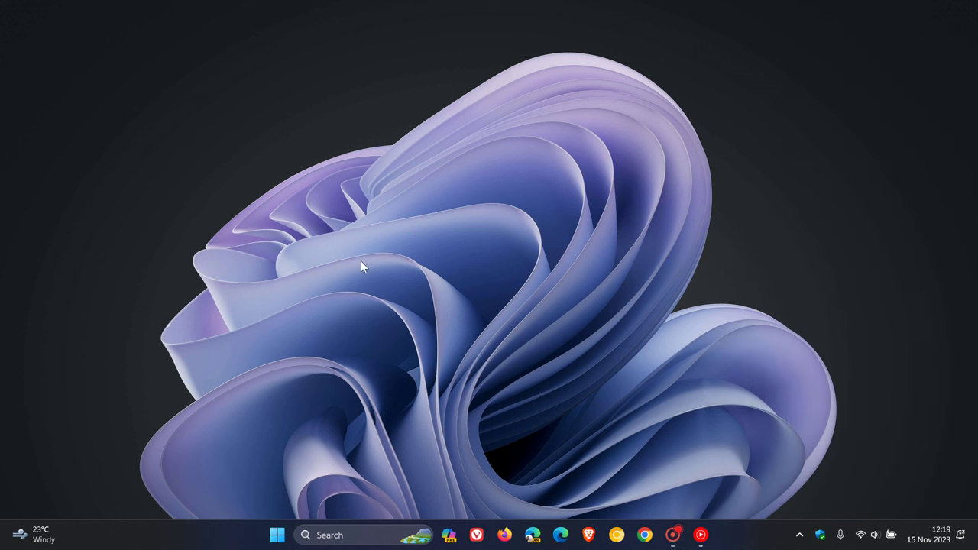